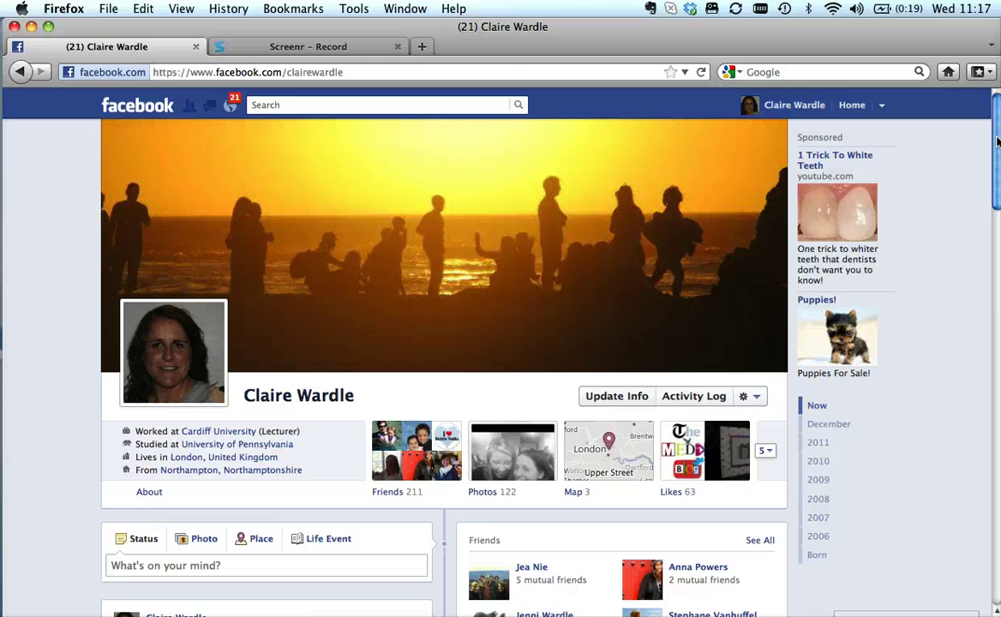
- Use View As to preview the profile timeline as the public sees it
click(757, 404)
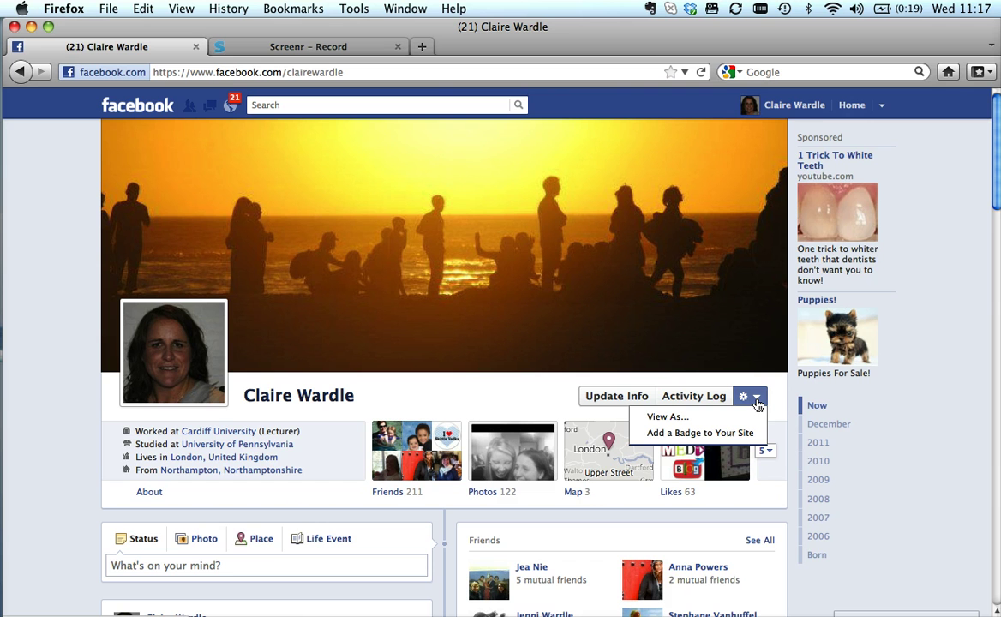
click(667, 417)
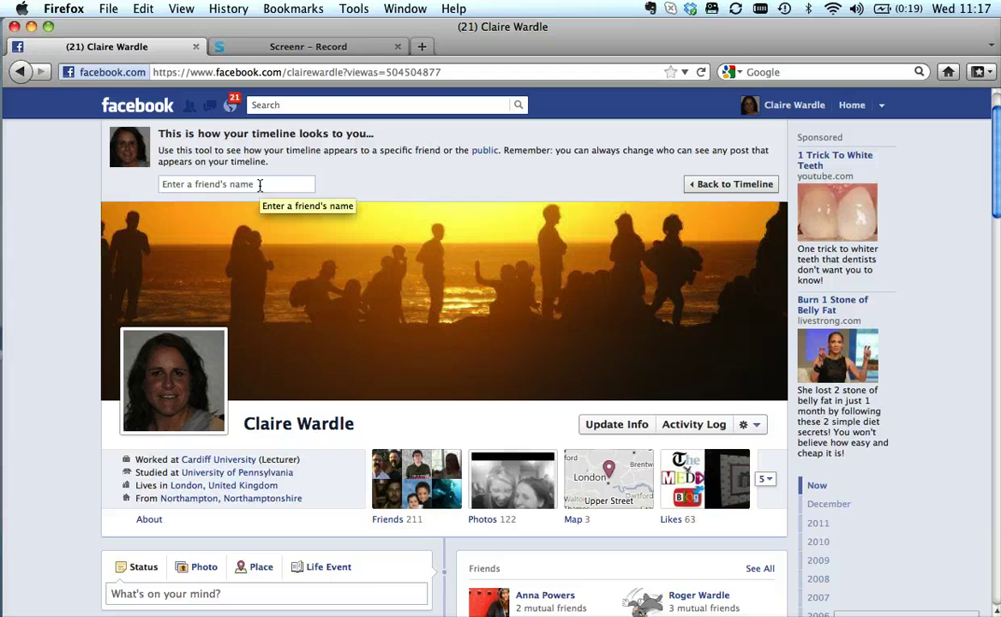
click(488, 161)
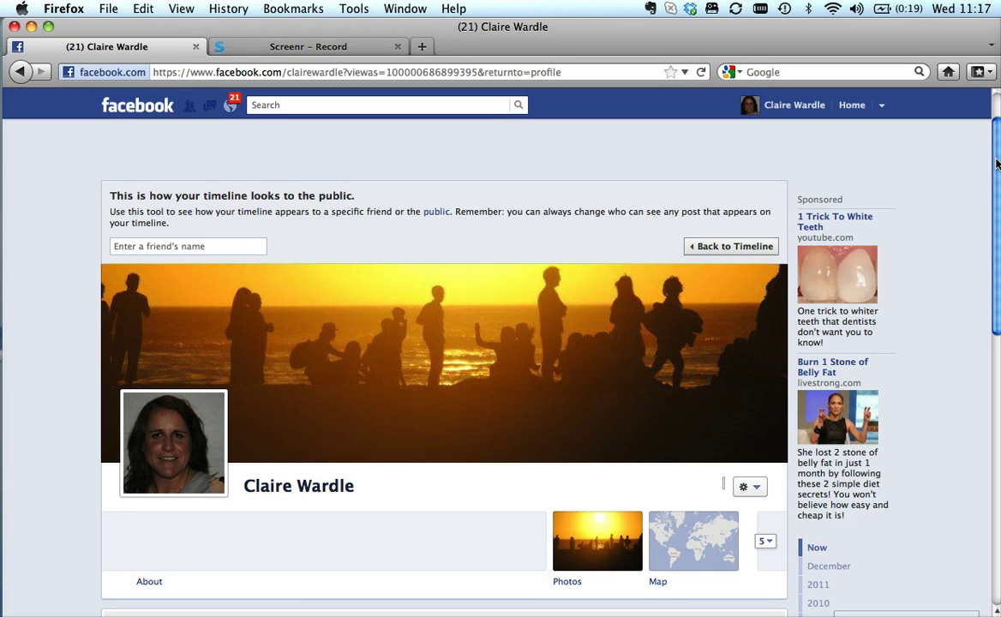
drag(996, 163, 996, 194)
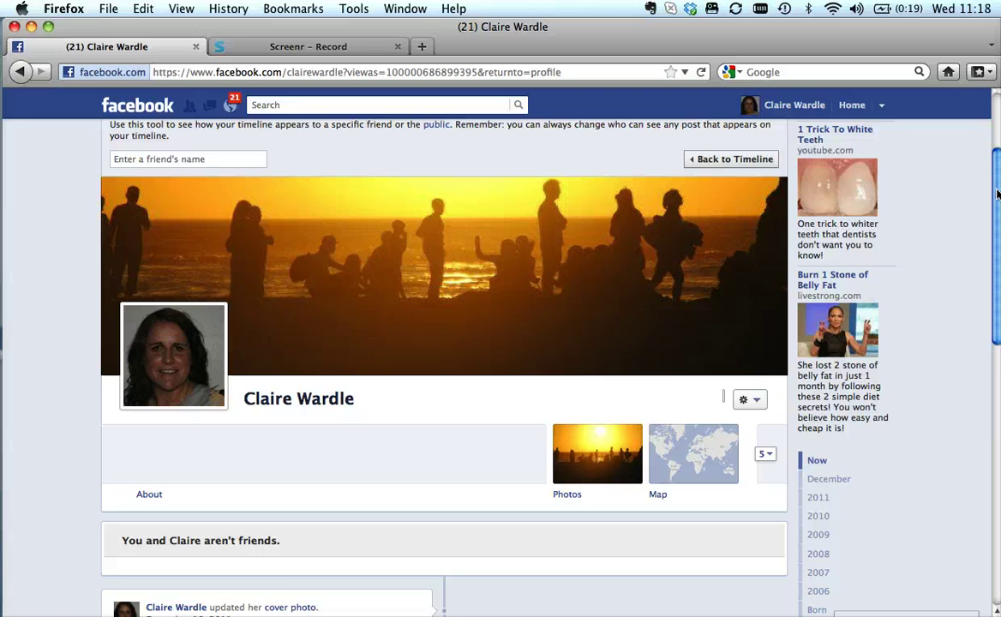
scroll(851, 257, down, 2)
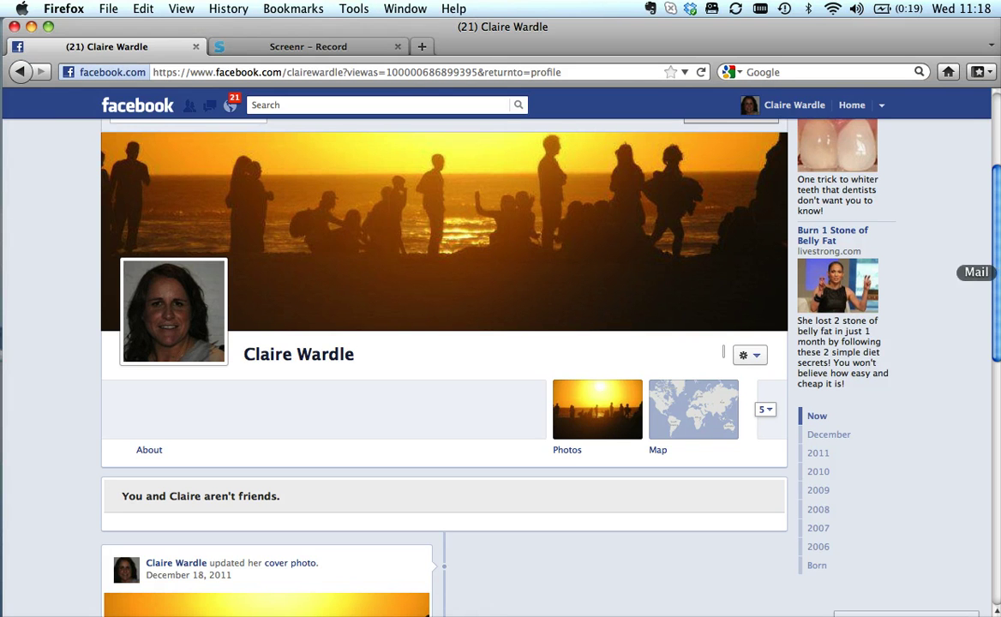
drag(996, 267, 996, 308)
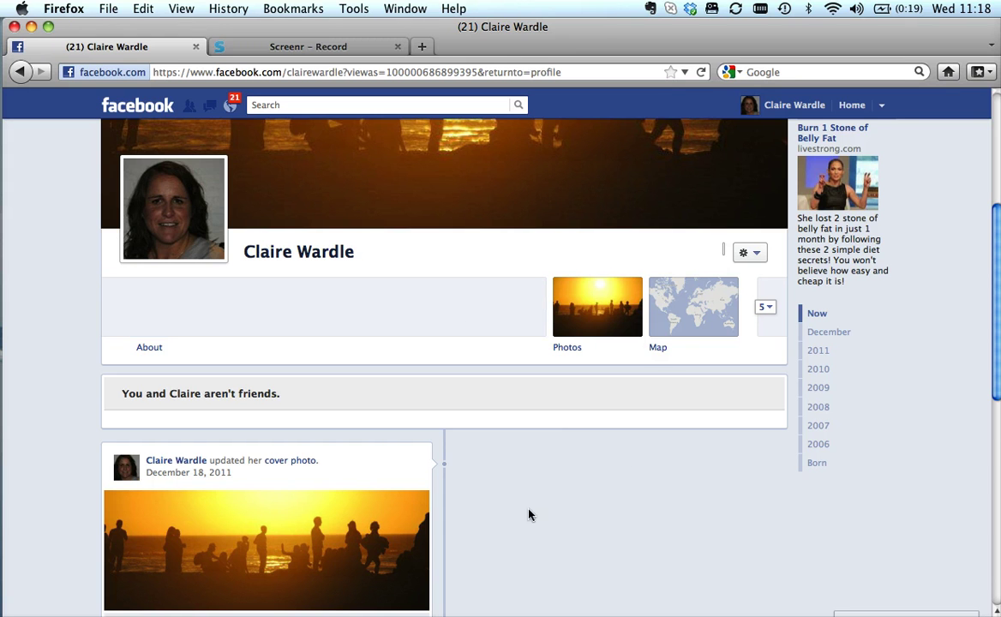
scroll(997, 288, down, 10)
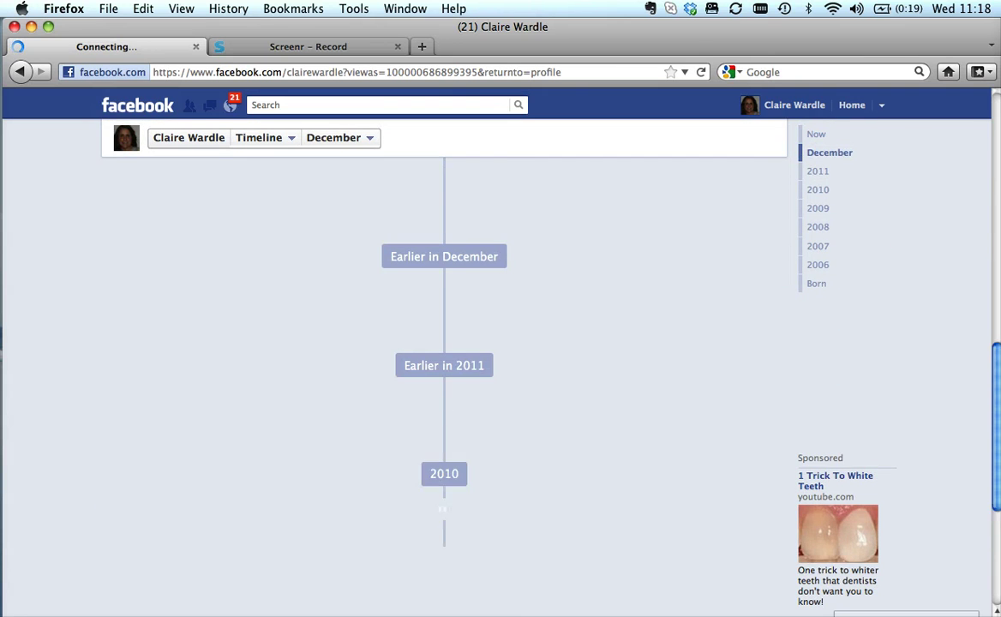
scroll(997, 403, up, 1)
drag(997, 403, 988, 142)
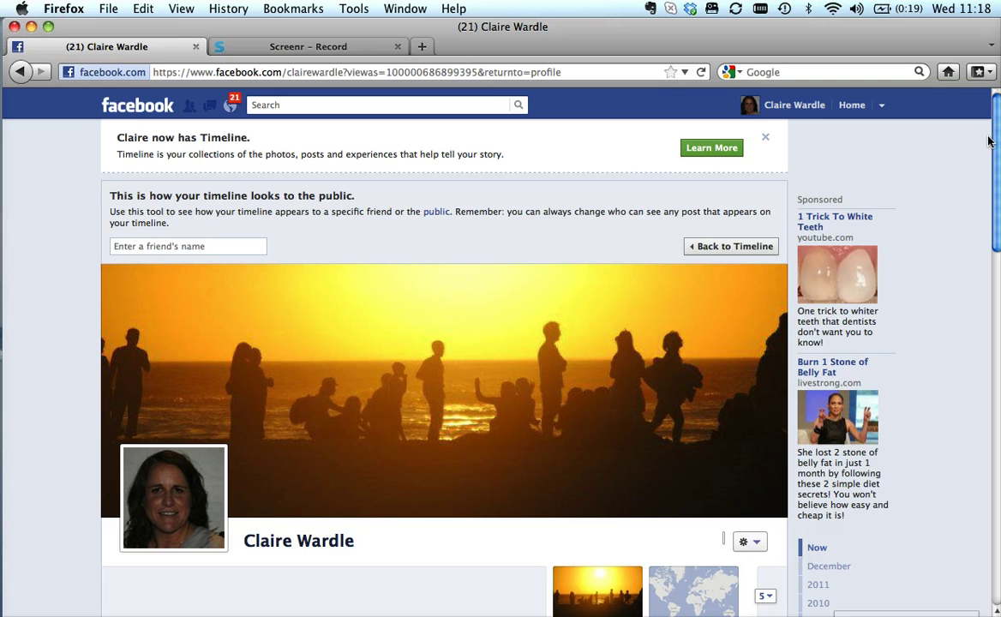
- Open Privacy Settings from the account menu and go to editing the timeline info
click(881, 107)
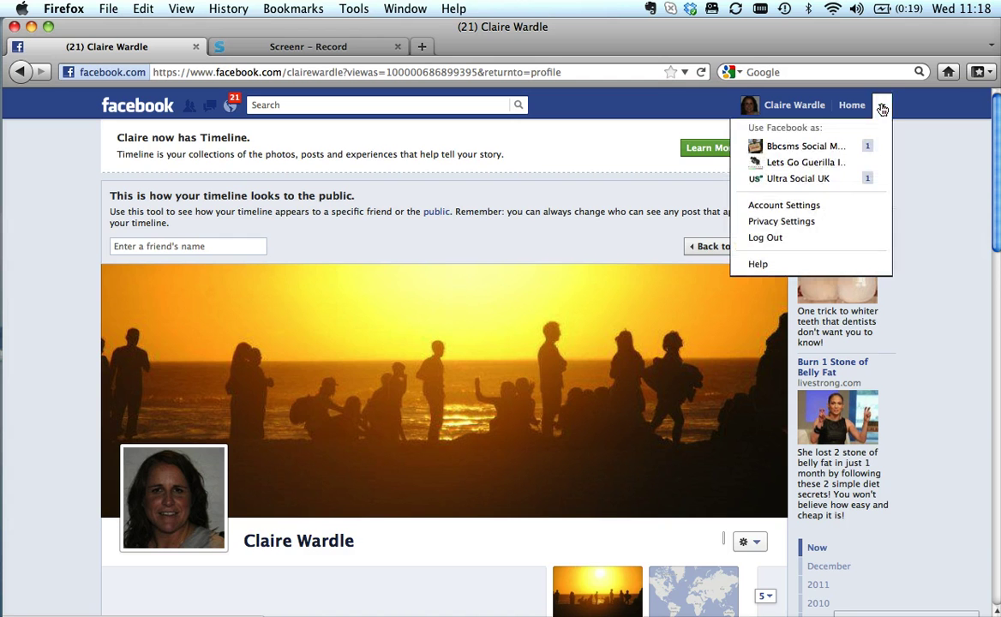
click(786, 223)
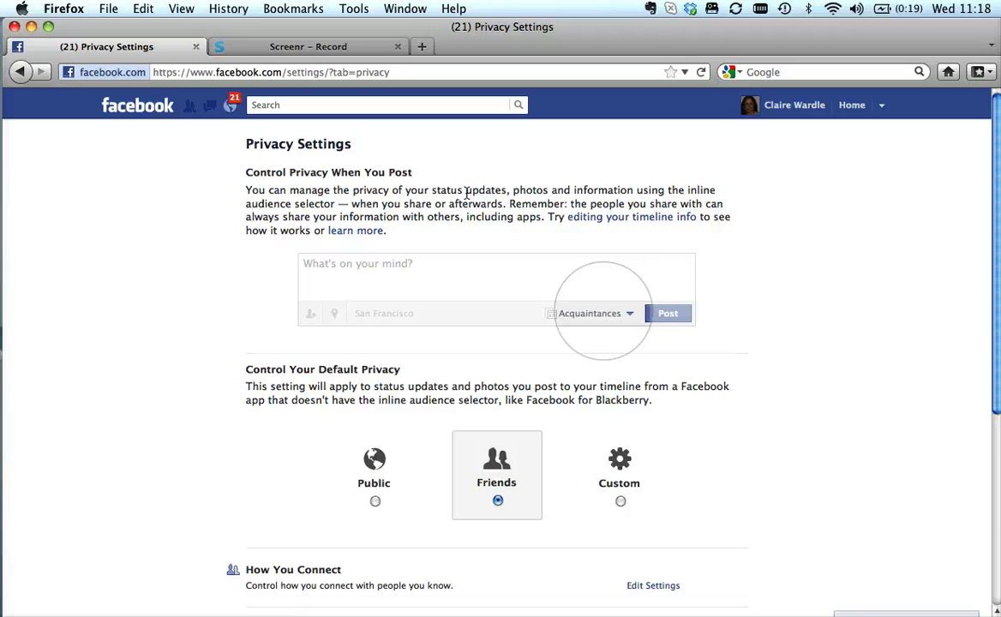
click(619, 225)
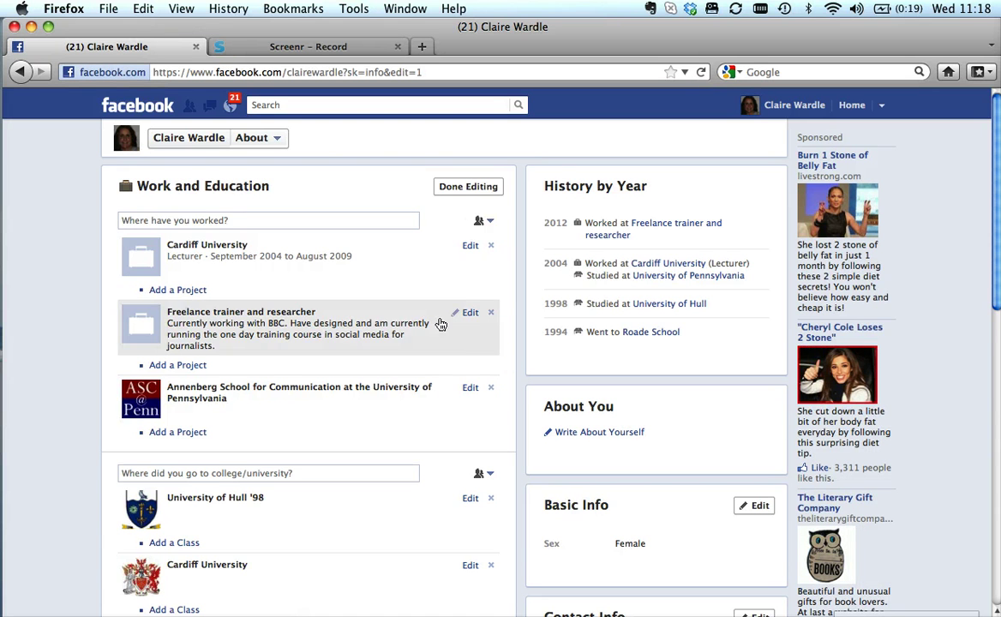
- Check the work section's audience, leave it at Friends, and return to the profile timeline
click(491, 225)
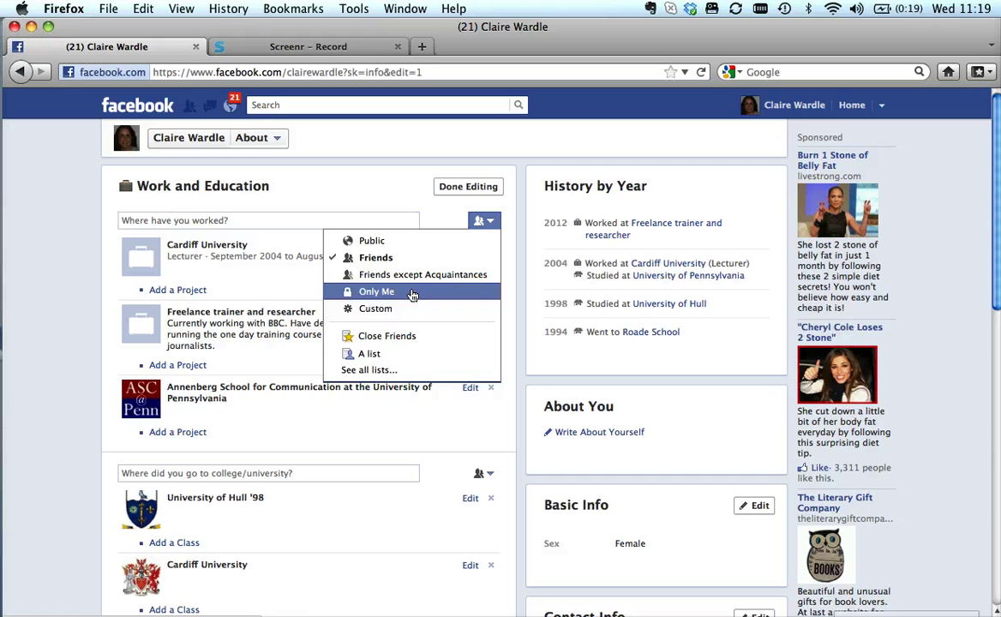
click(404, 453)
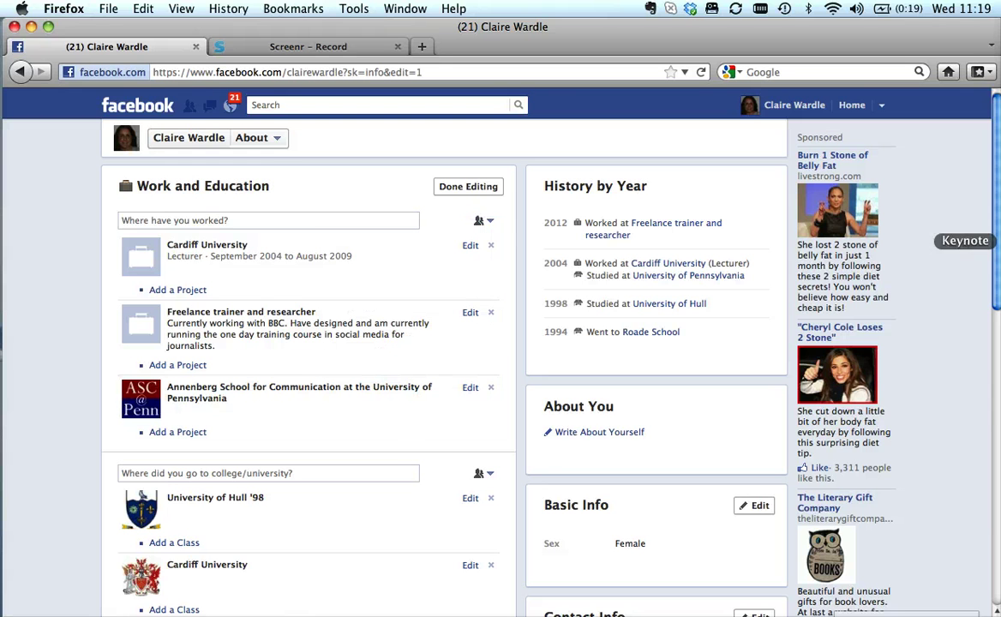
scroll(812, 342, down, 4)
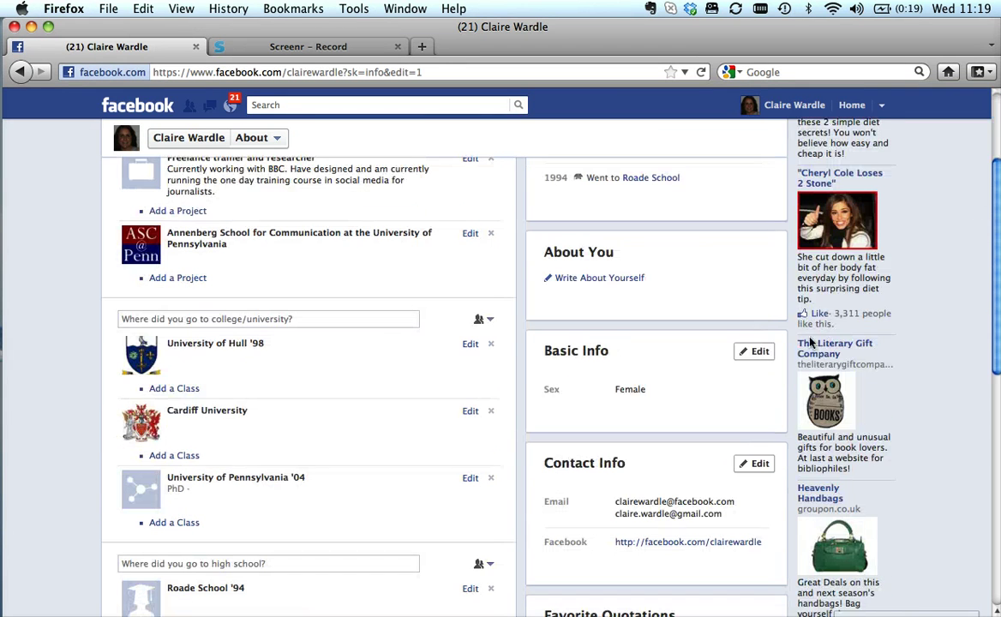
drag(996, 236, 996, 168)
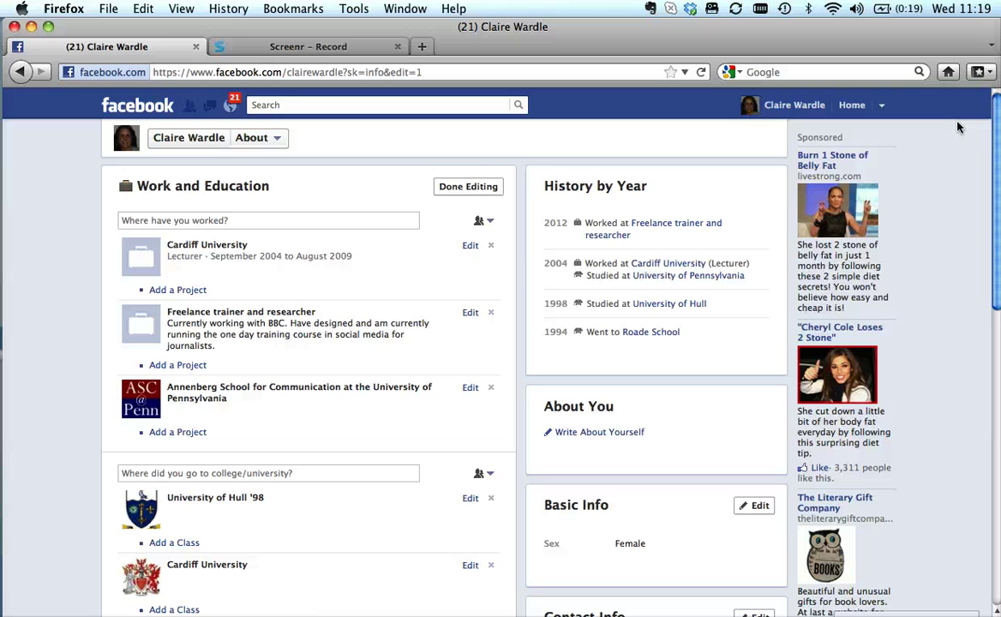
click(205, 141)
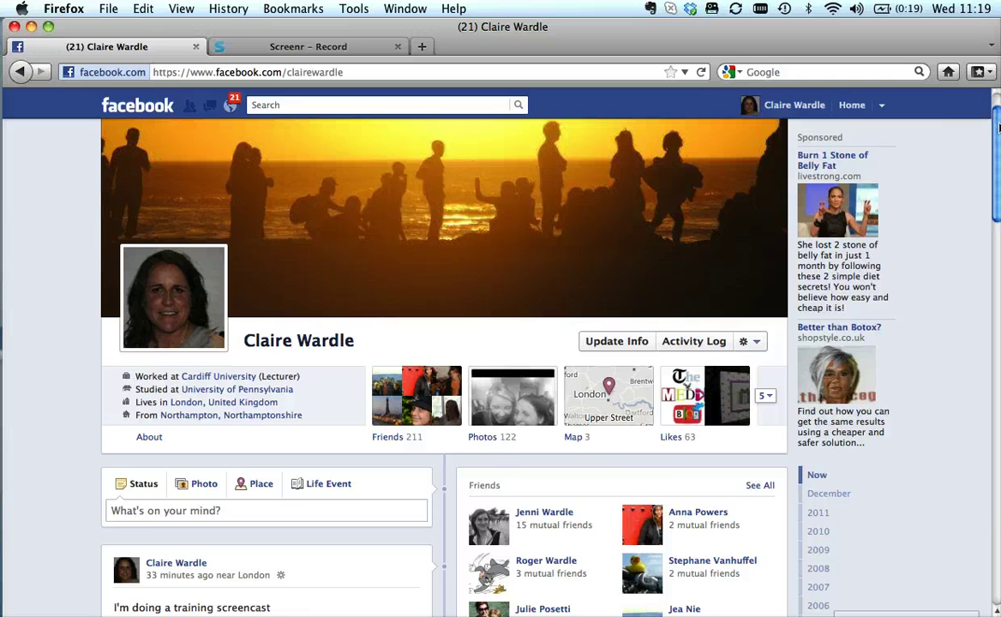
- Check who can see the list of 211 friends, then return to the timeline
drag(997, 126, 997, 138)
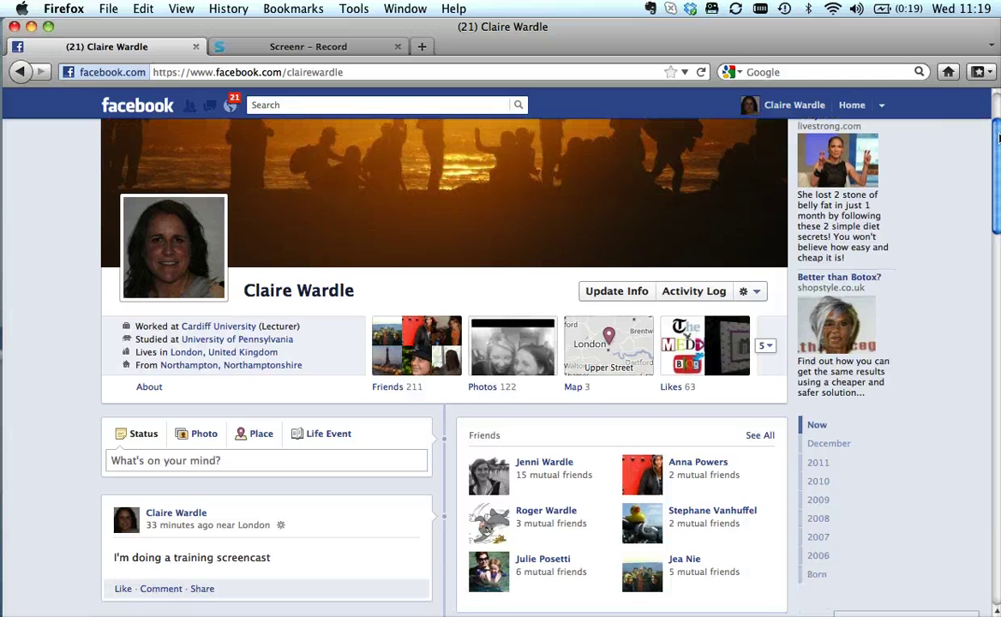
click(416, 355)
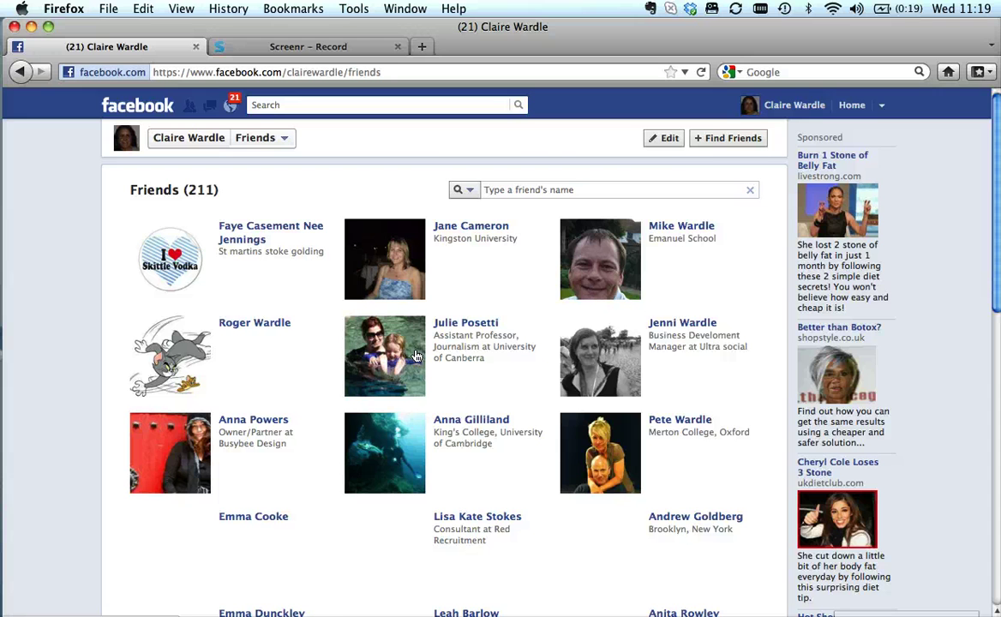
click(669, 140)
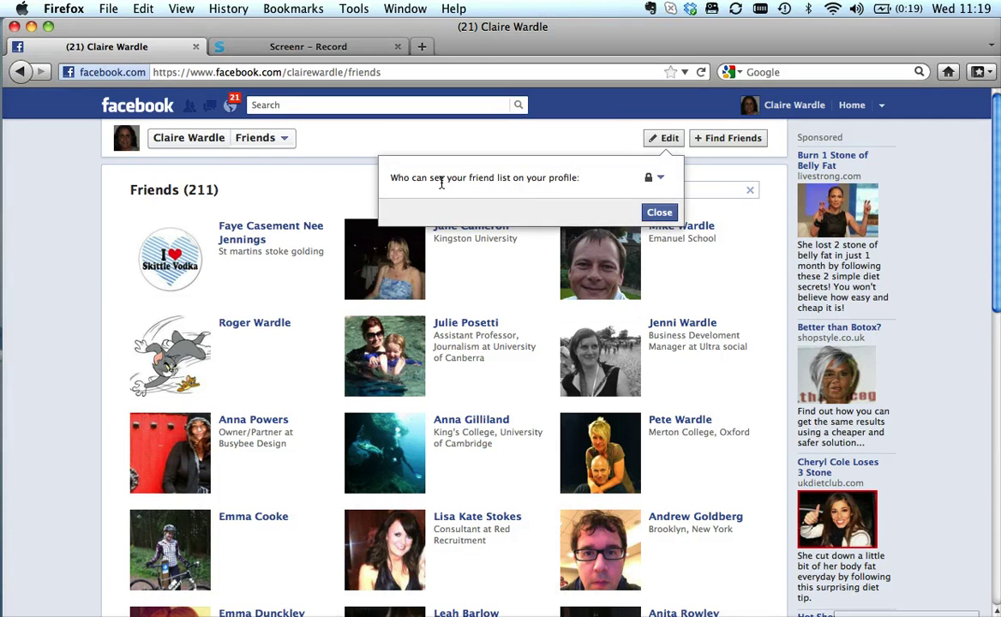
click(660, 213)
click(172, 138)
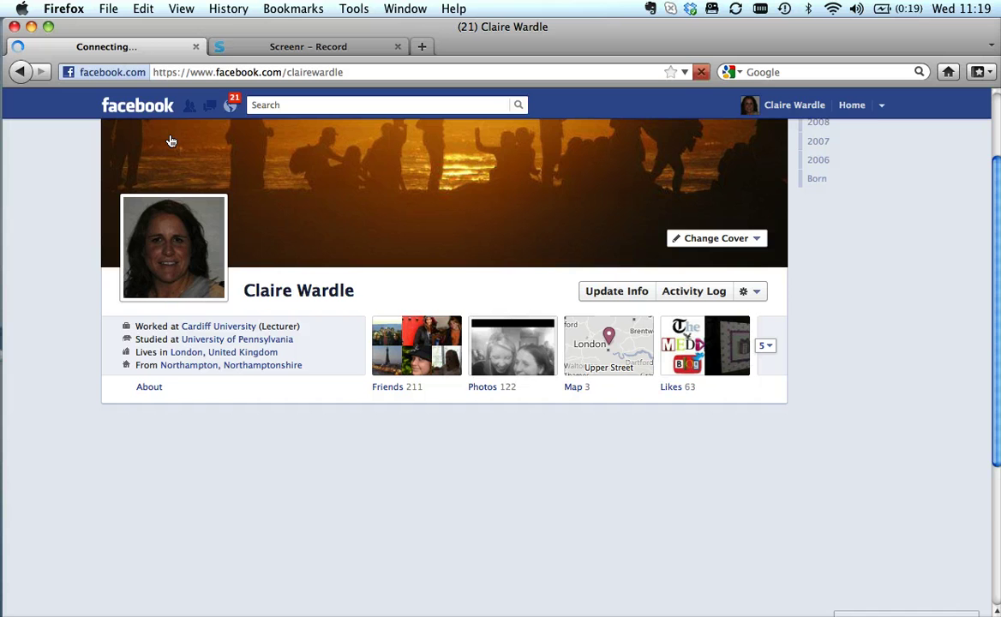
- Browse the profile's photo albums and go back to the timeline
click(512, 342)
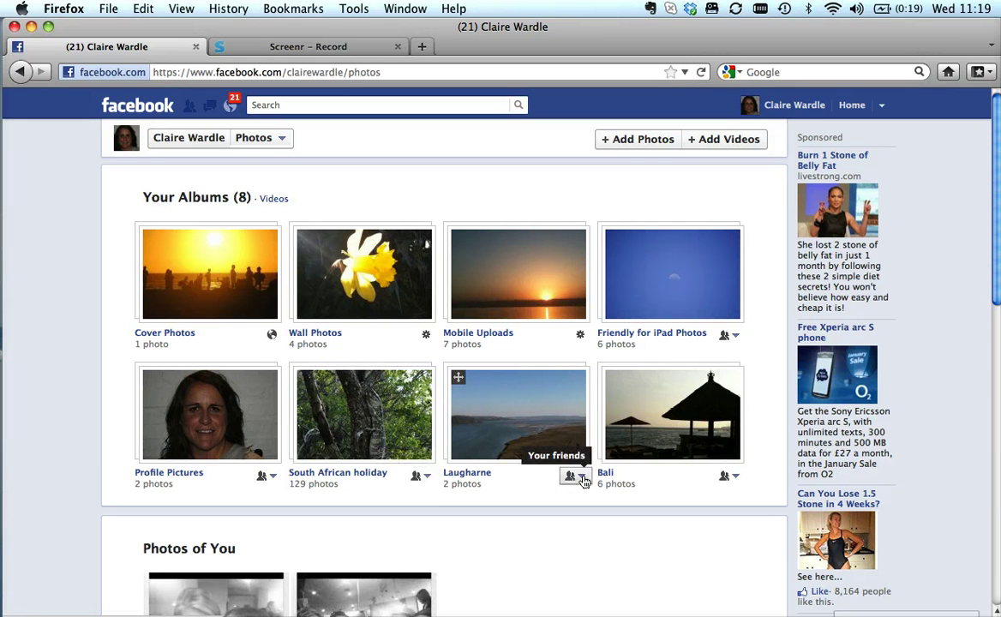
drag(992, 171, 990, 357)
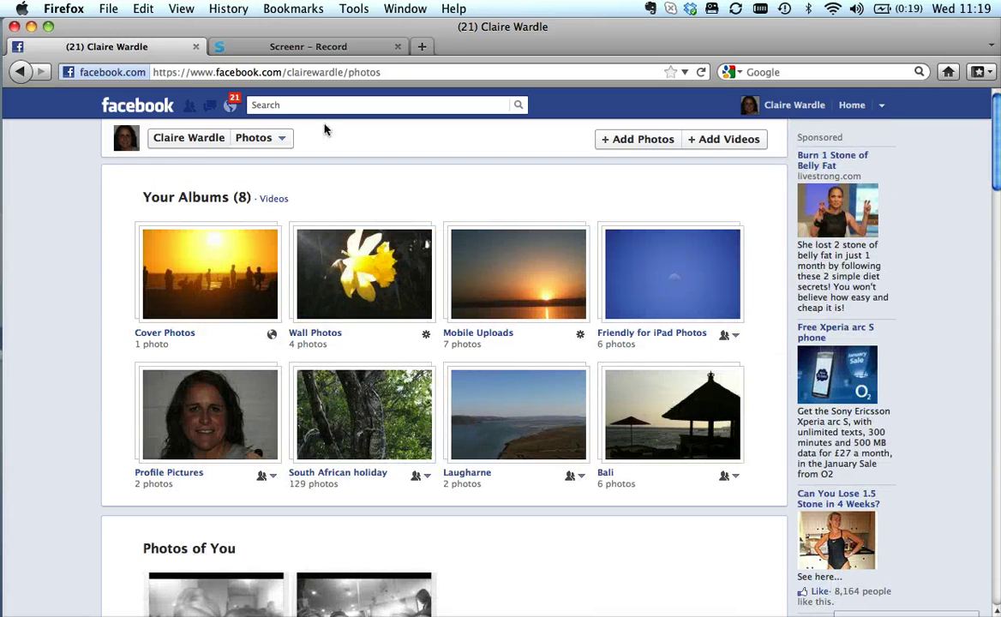
click(182, 137)
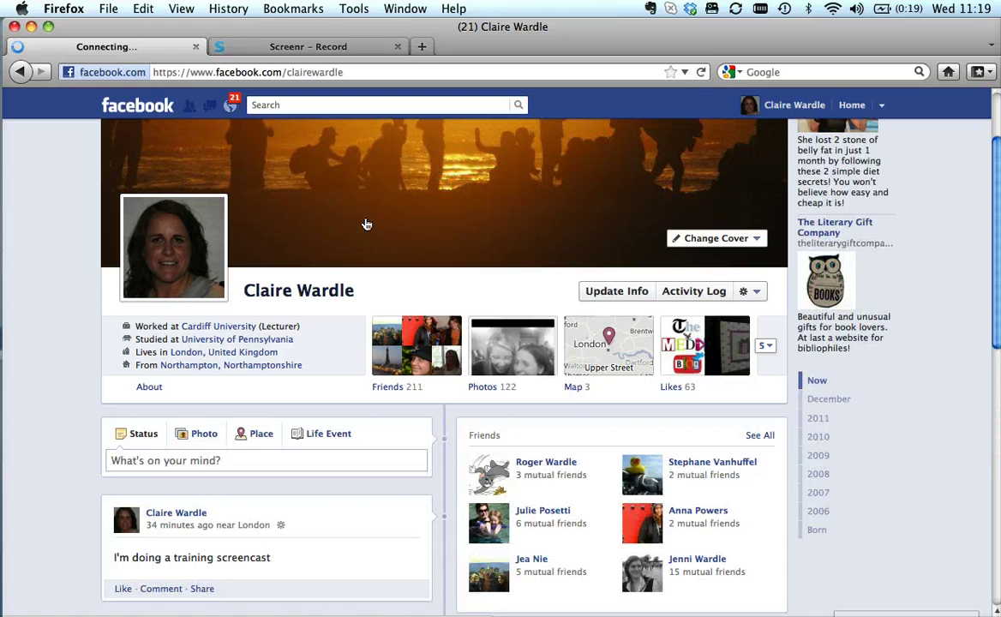
click(691, 360)
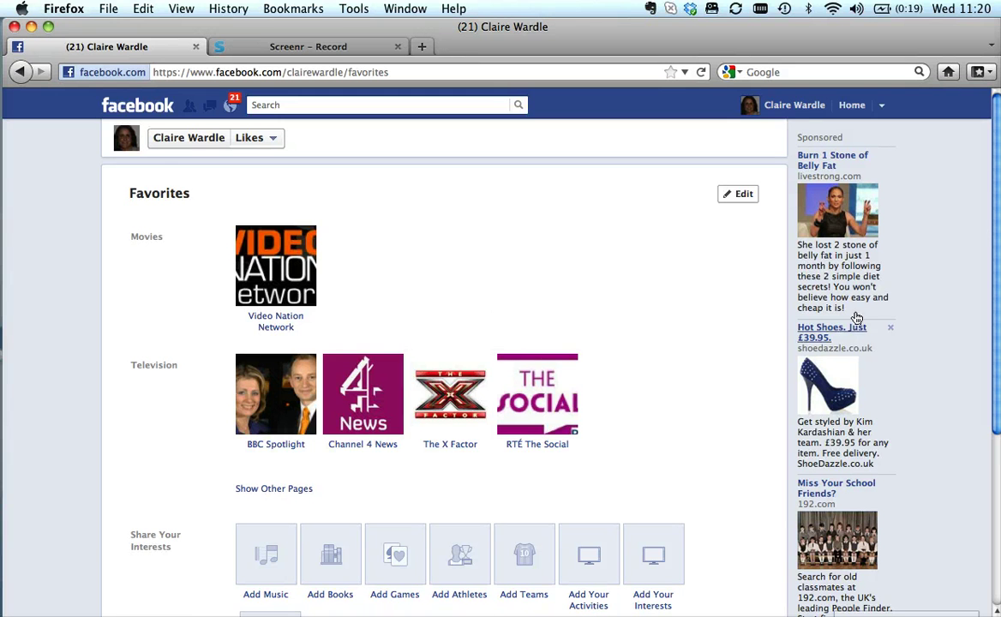
click(744, 197)
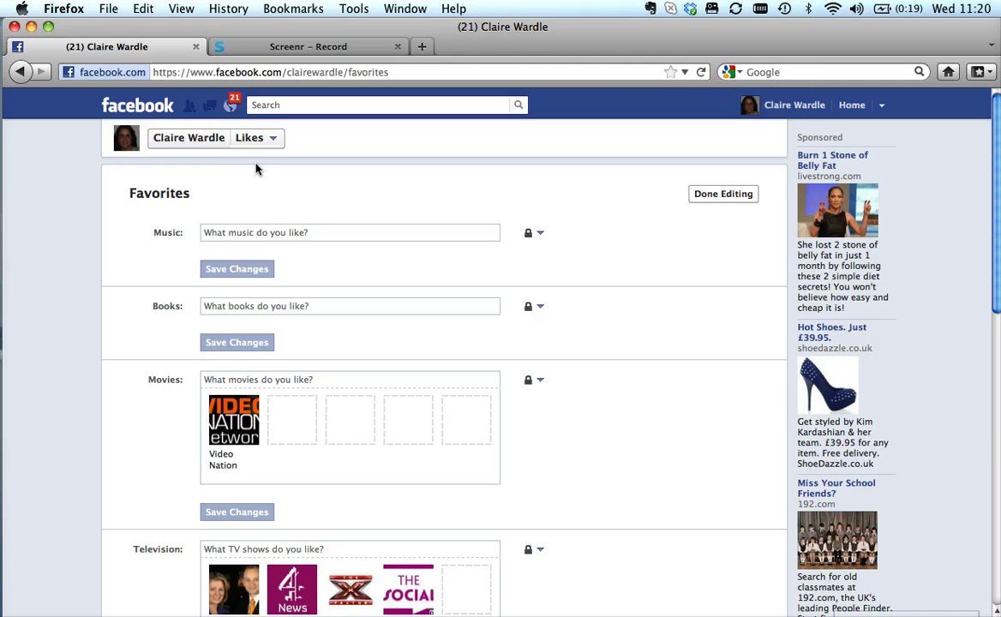
click(203, 141)
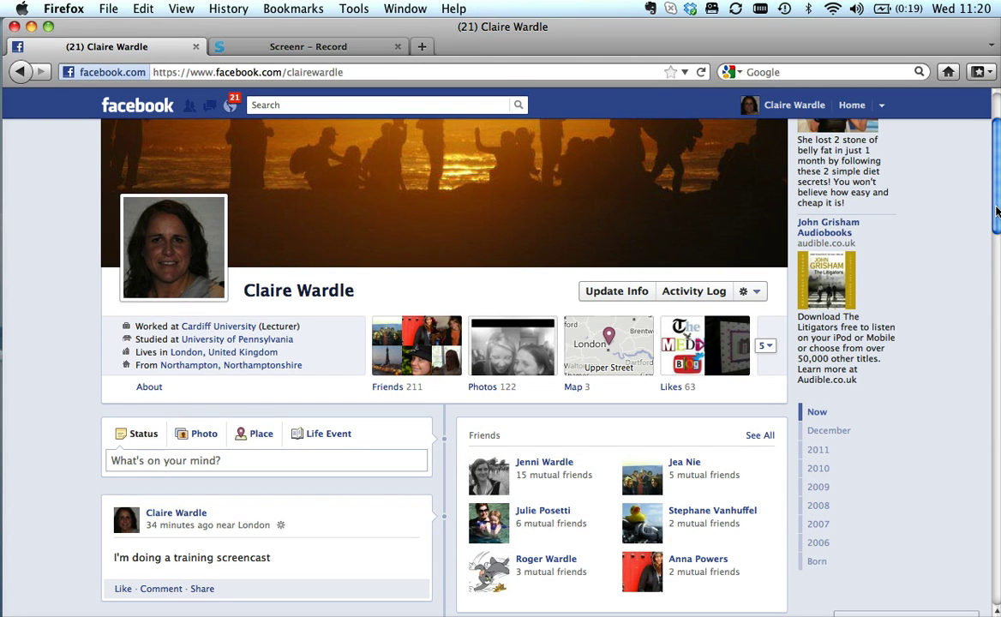
scroll(996, 217, down, 5)
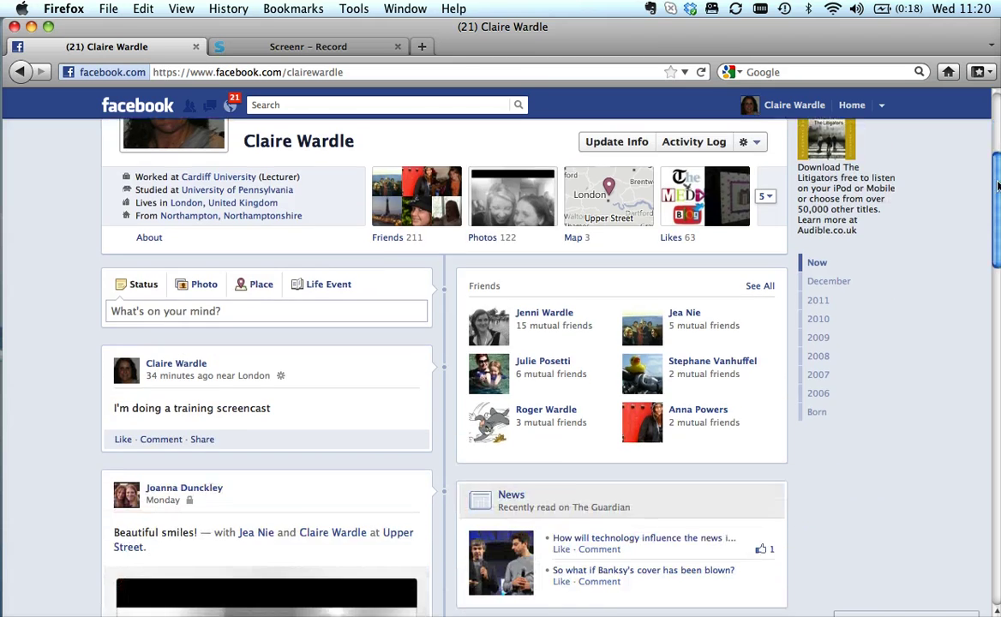
scroll(953, 193, up, 7)
click(693, 397)
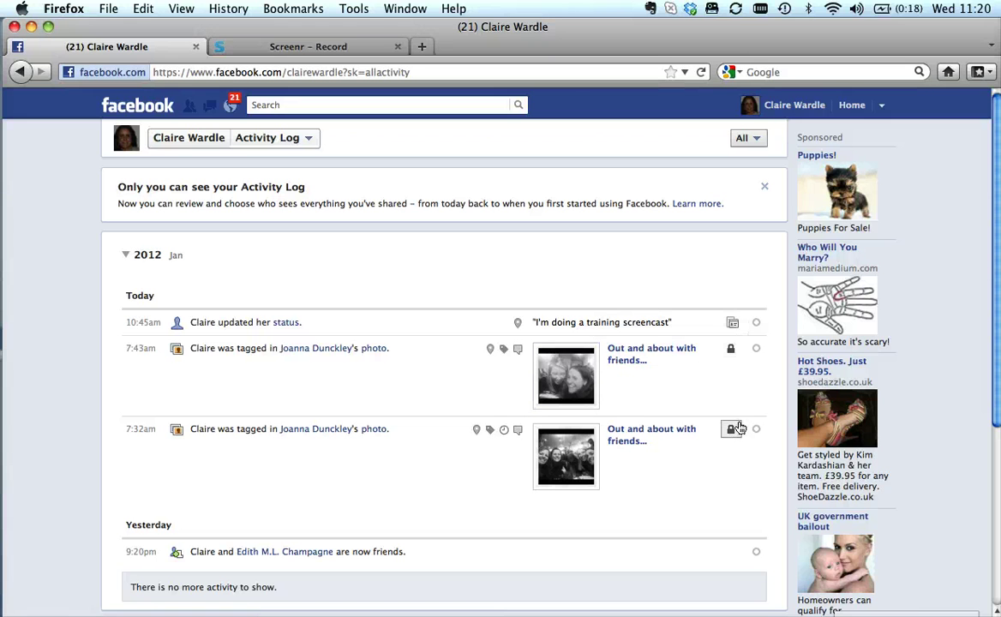
click(190, 138)
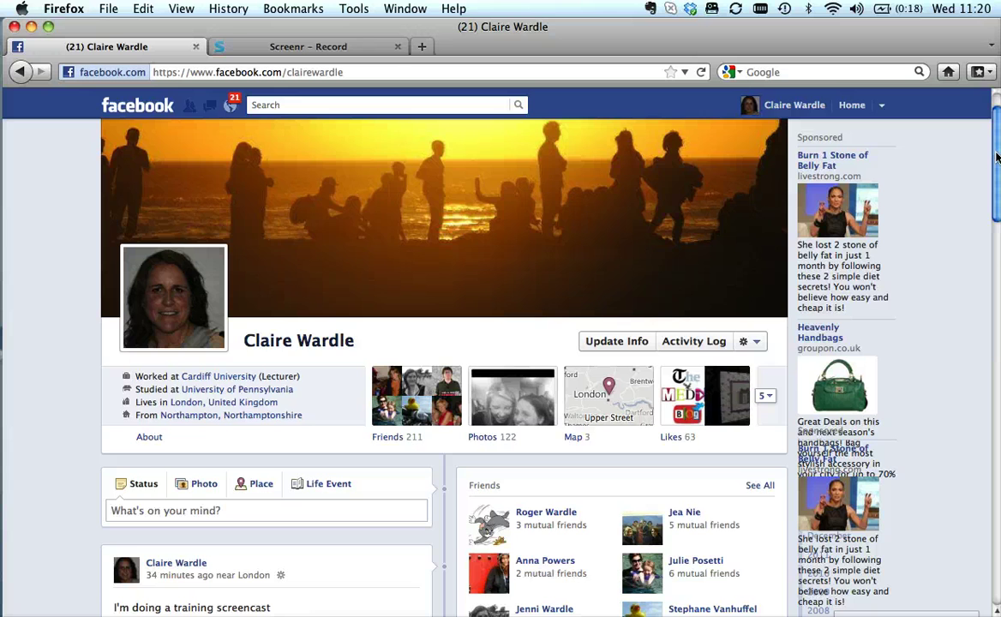
- Open the Privacy Settings page from the account menu
drag(996, 155, 996, 102)
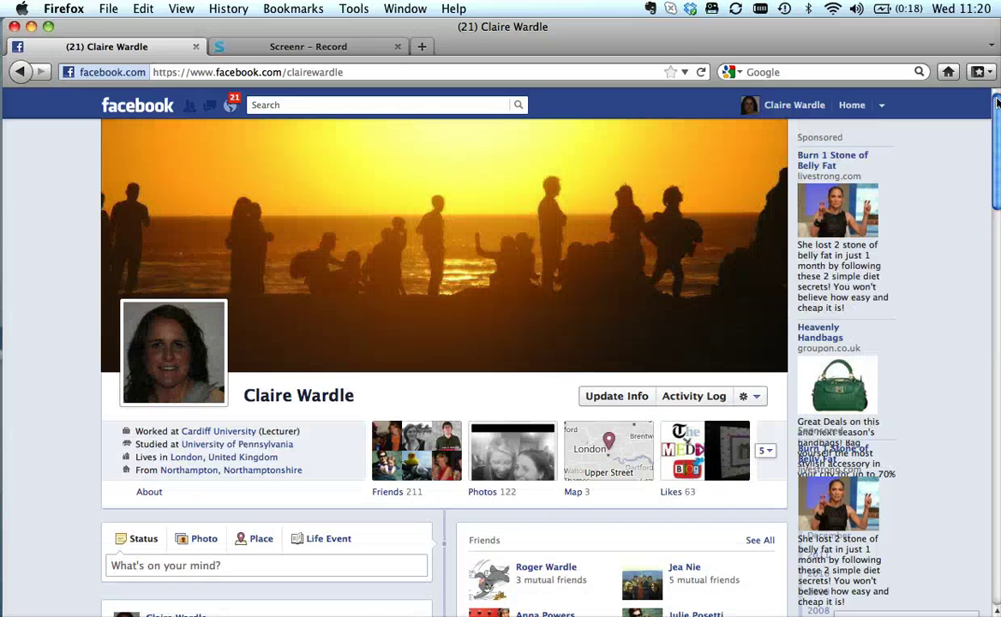
click(881, 106)
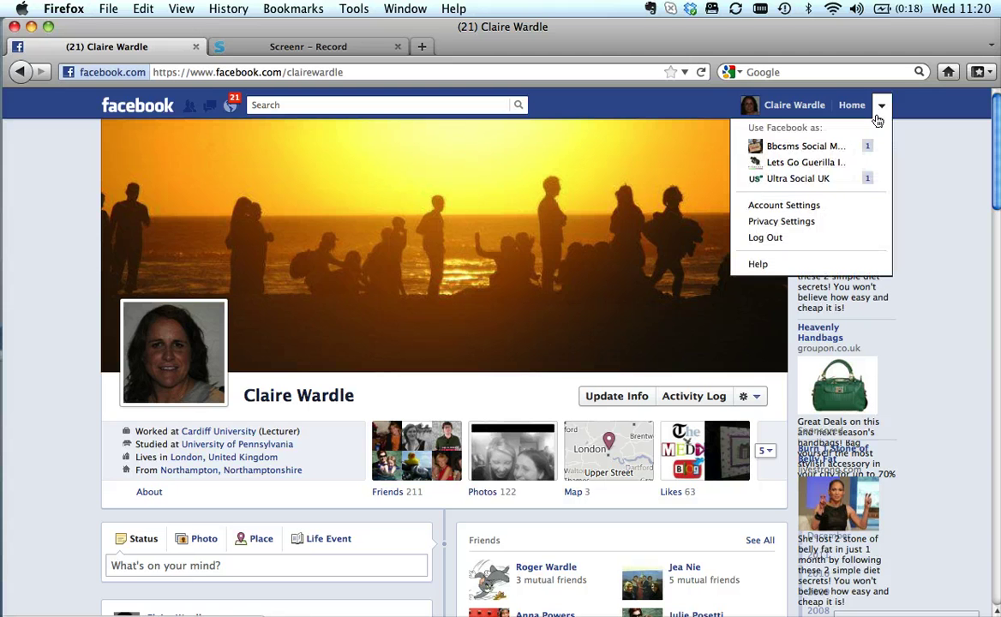
click(800, 228)
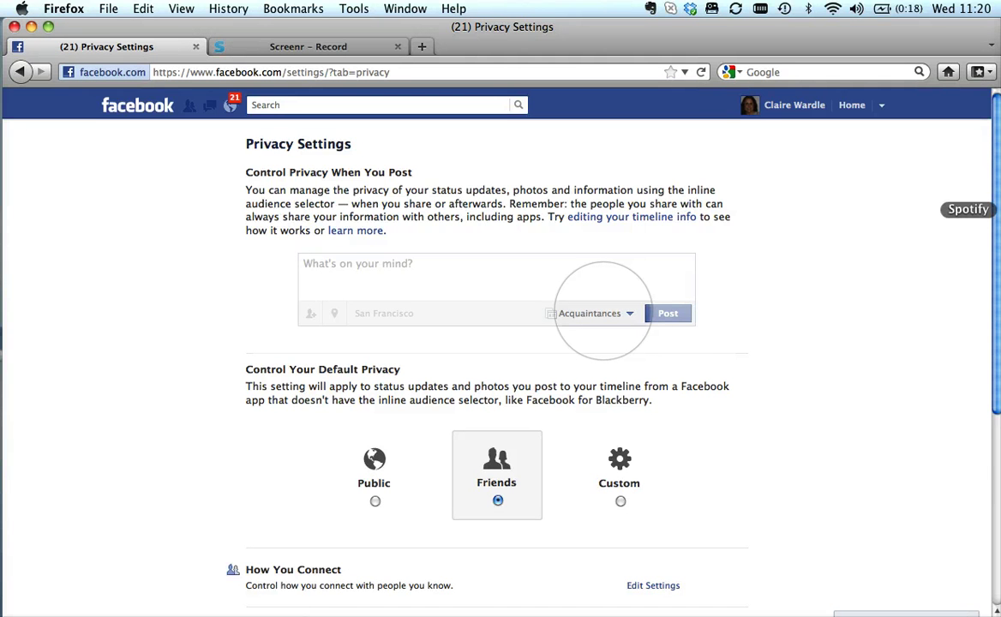
- Review How Tags Work without changes, then open the Apps and Websites privacy settings
scroll(312, 330, down, 2)
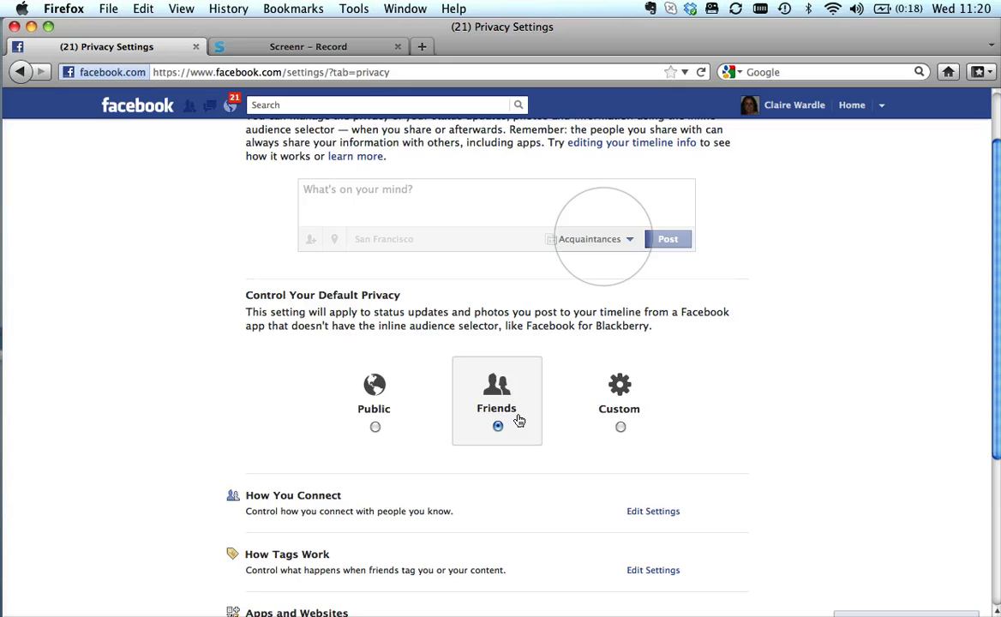
scroll(966, 250, down, 5)
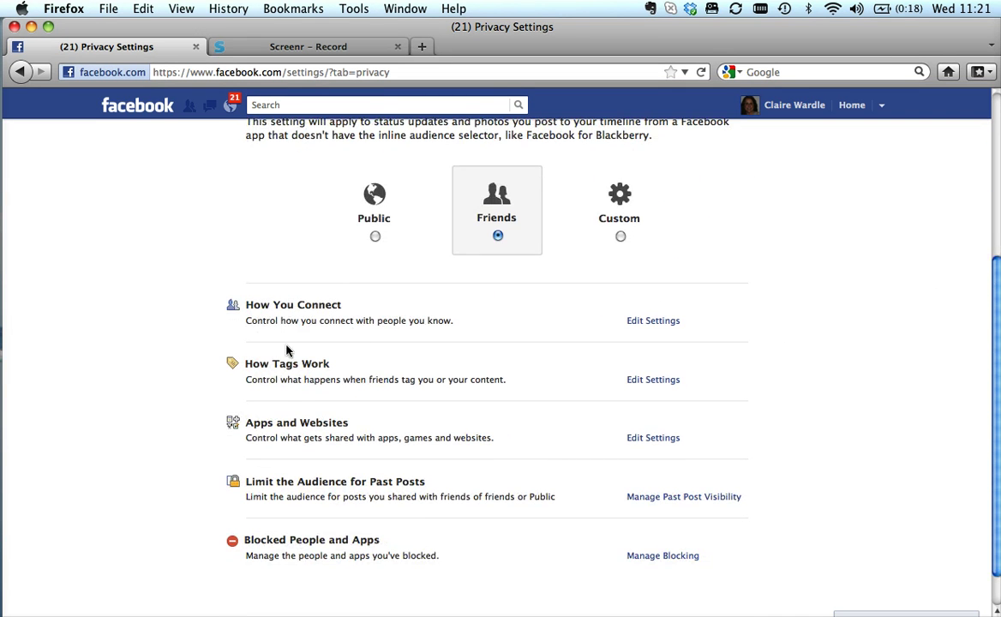
click(644, 382)
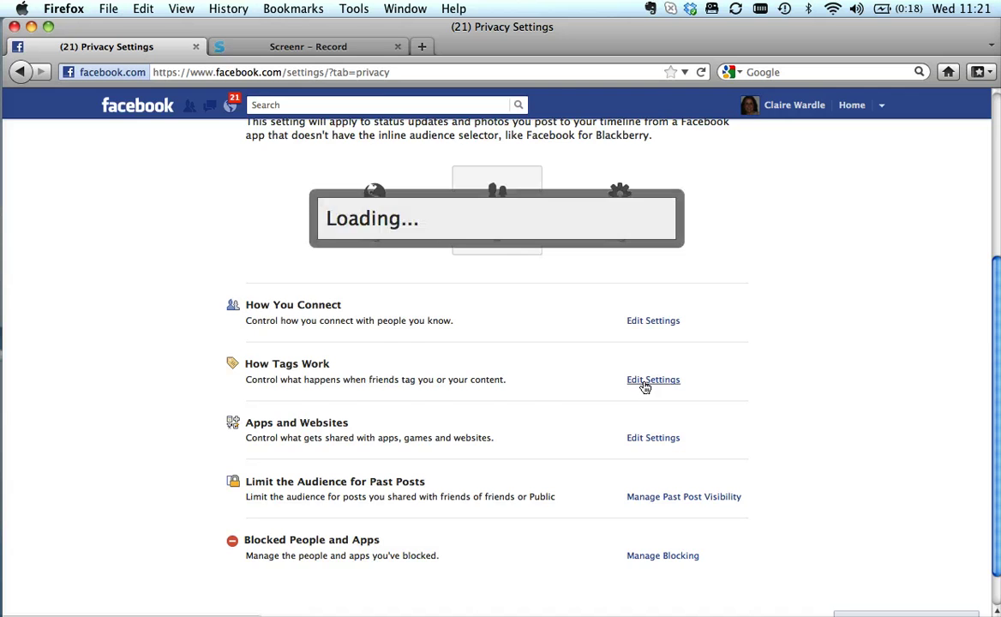
click(686, 452)
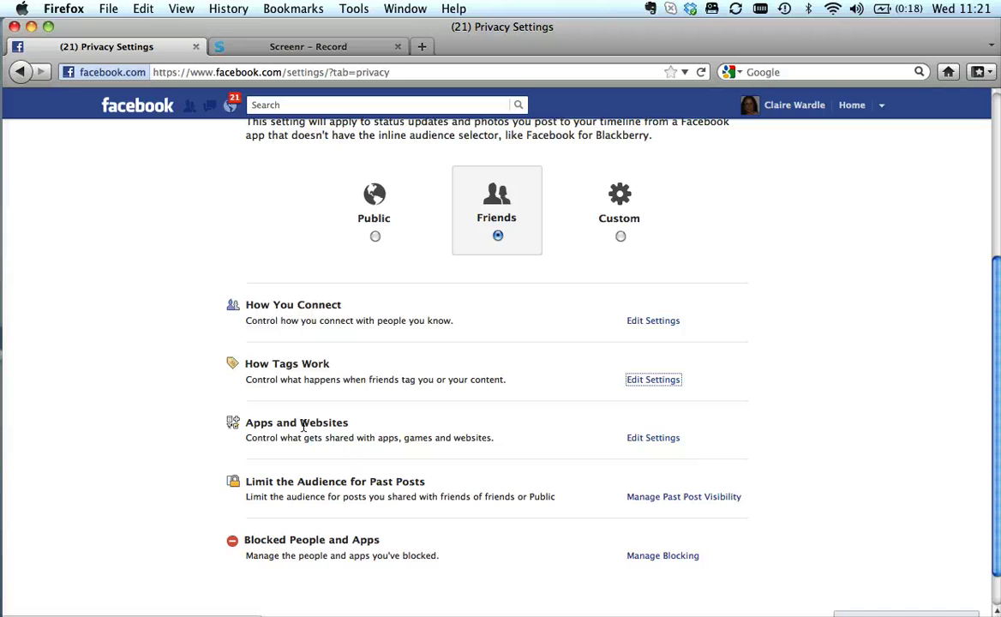
click(653, 439)
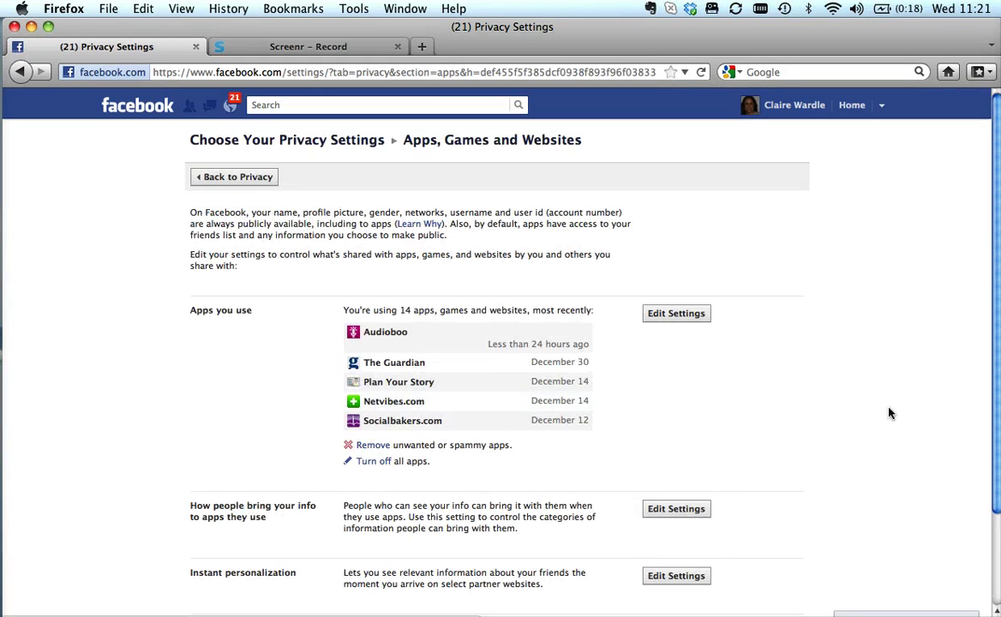
- Confirm Public search stays disabled, then go back through Apps to the main Privacy Settings
scroll(993, 314, down, 3)
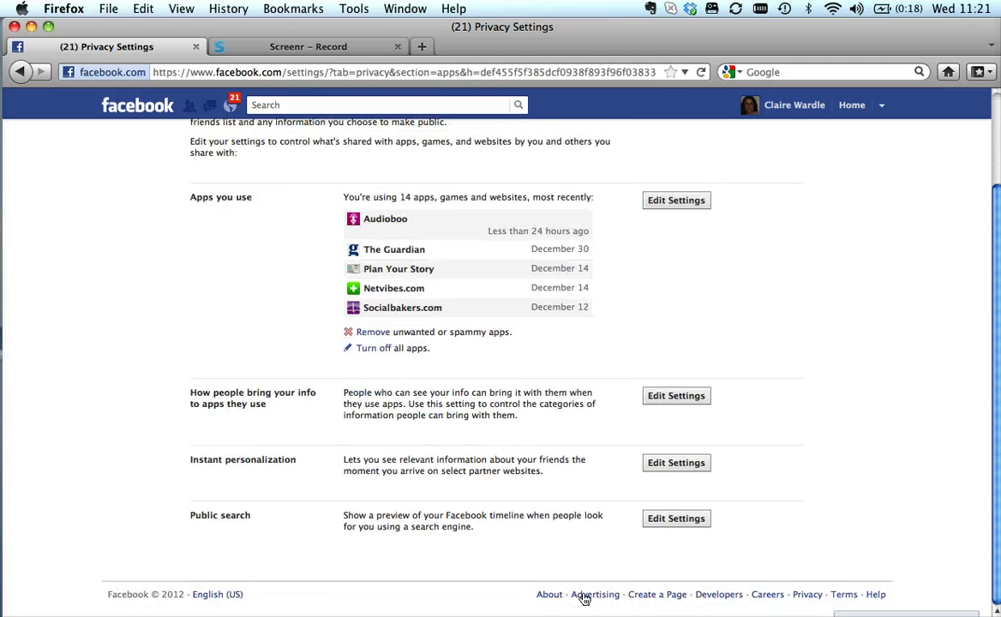
click(675, 520)
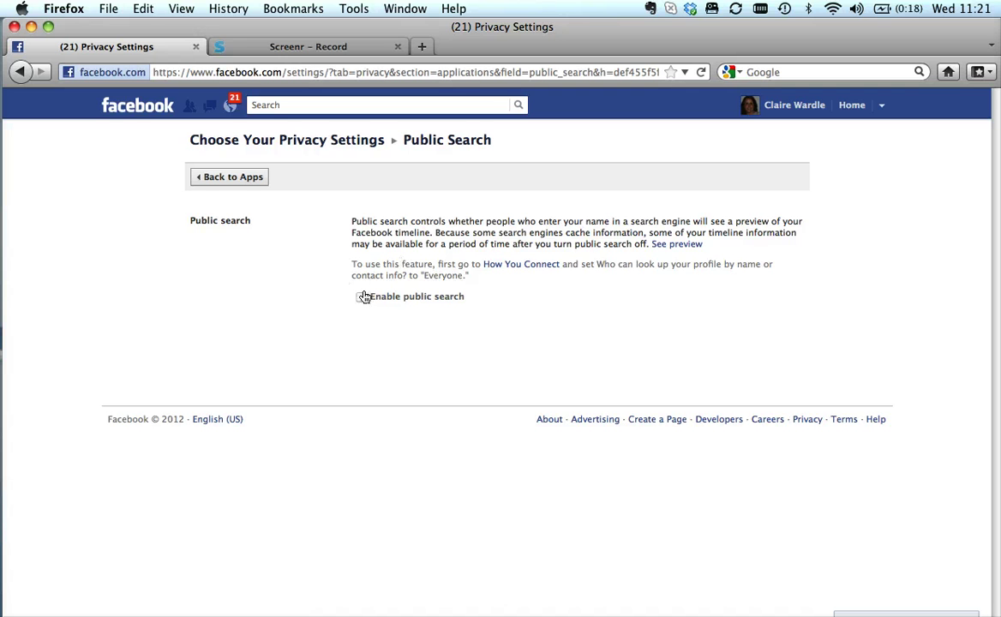
click(219, 186)
click(220, 180)
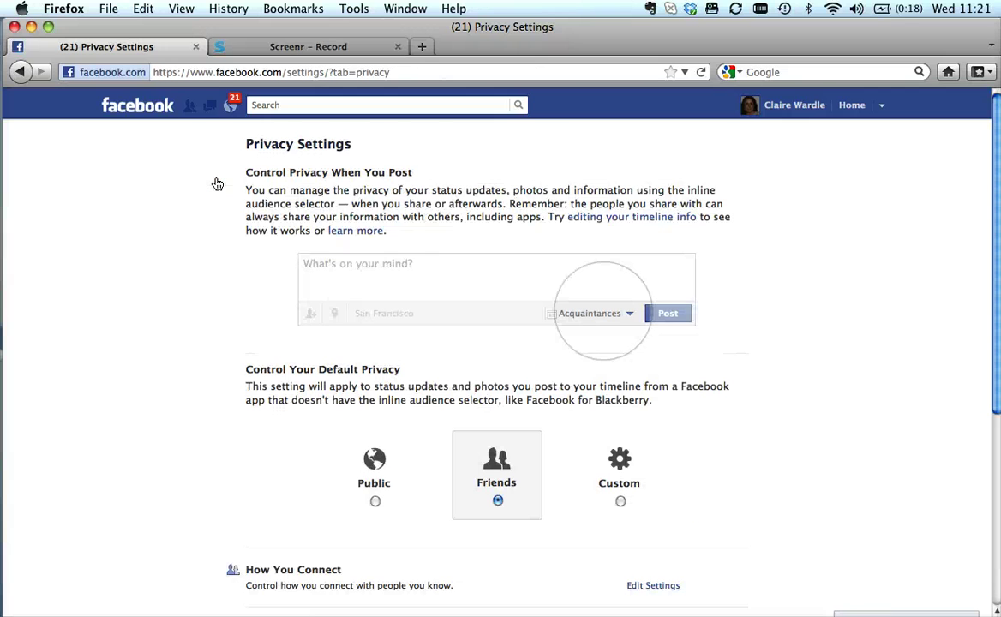